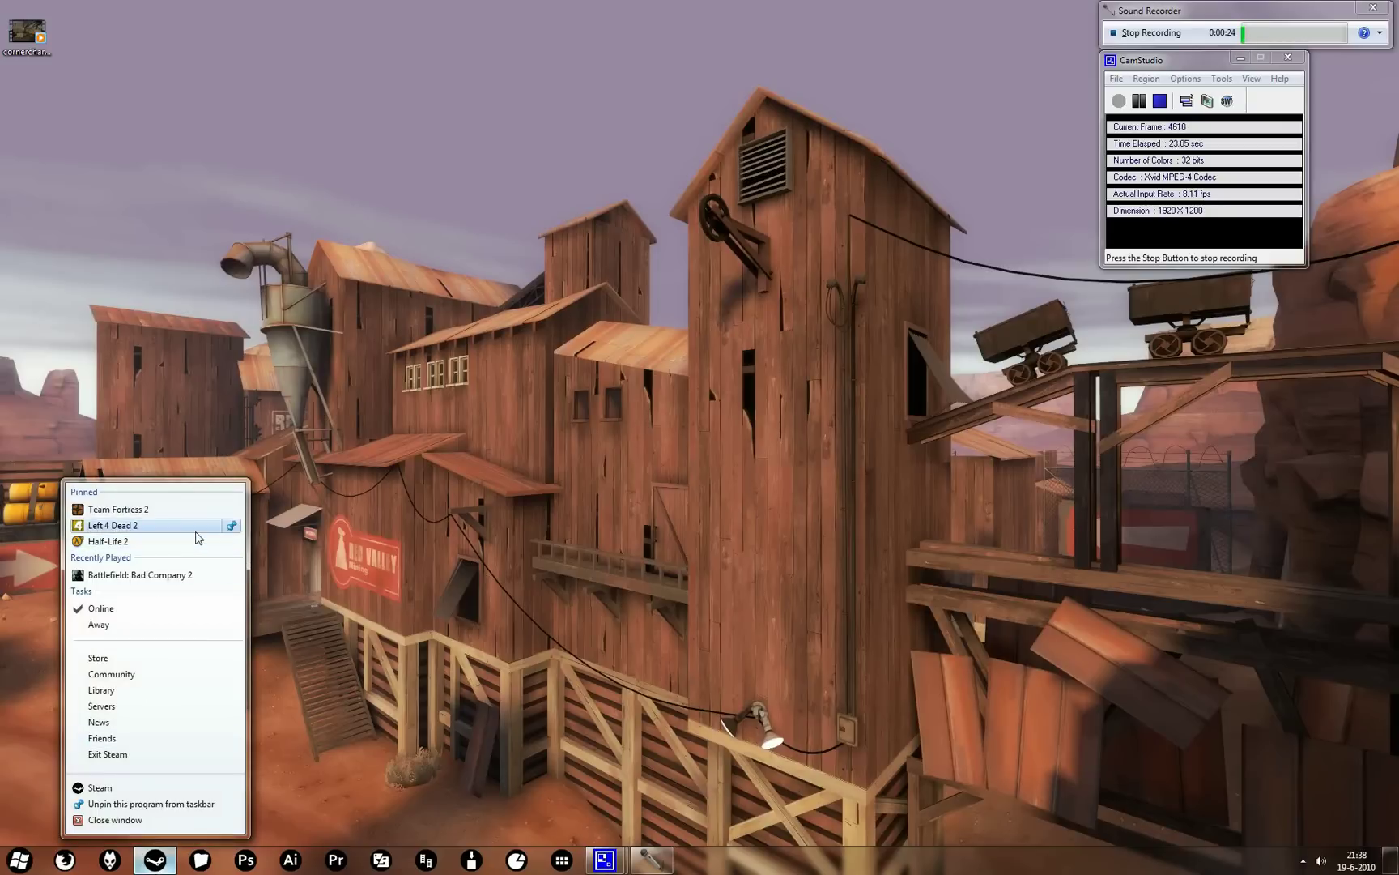
Launch Left 4 Dead 2 from Steam's pinned taskbar jump list
{"action": "left_click", "coordinate": [197, 538]}
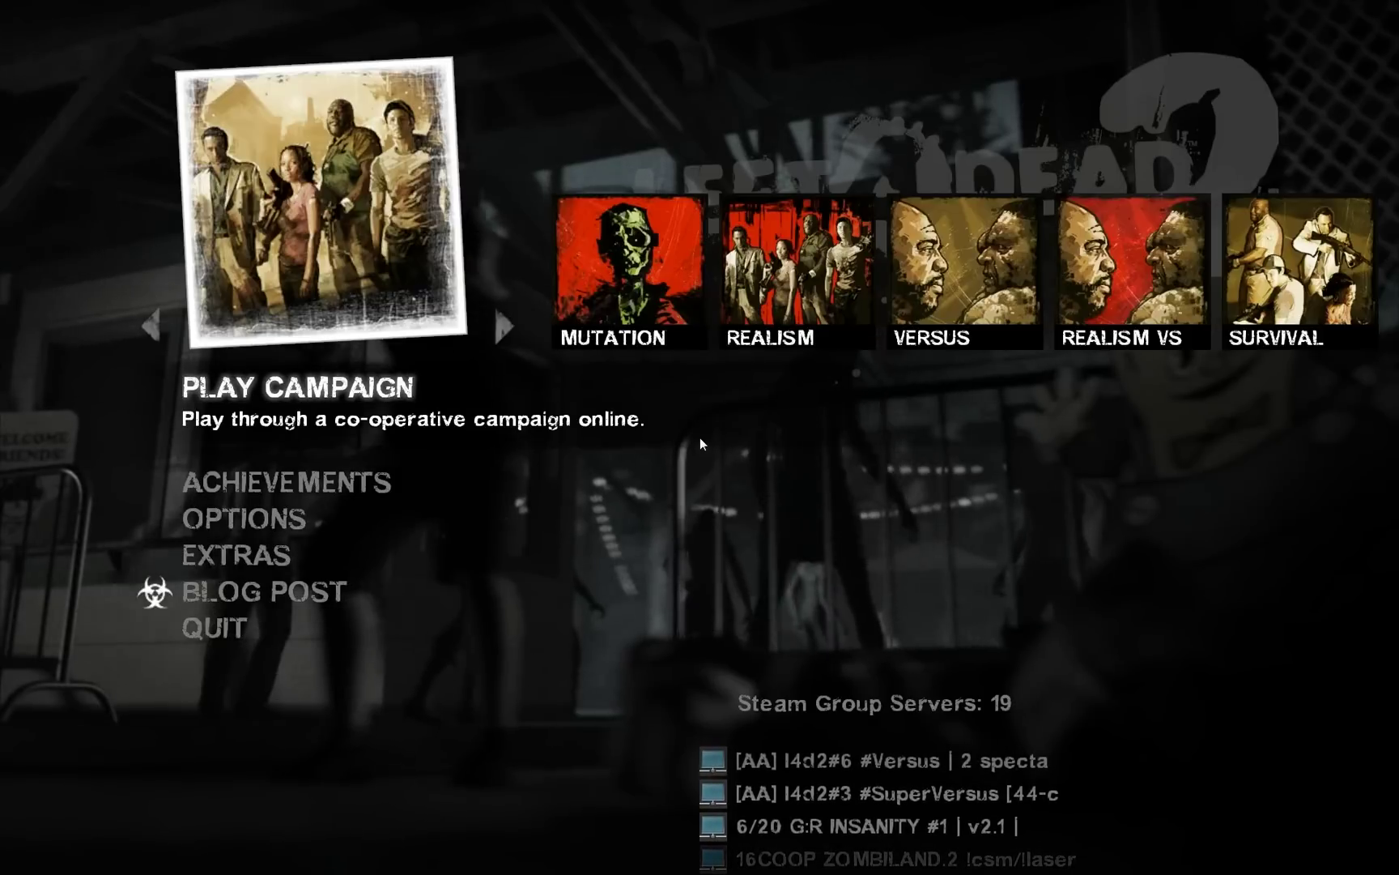
Open Demo Playback with Shift+F2 and pick tutorial.dem from the Load file list
{"action": "key", "text": "shift+F2"}
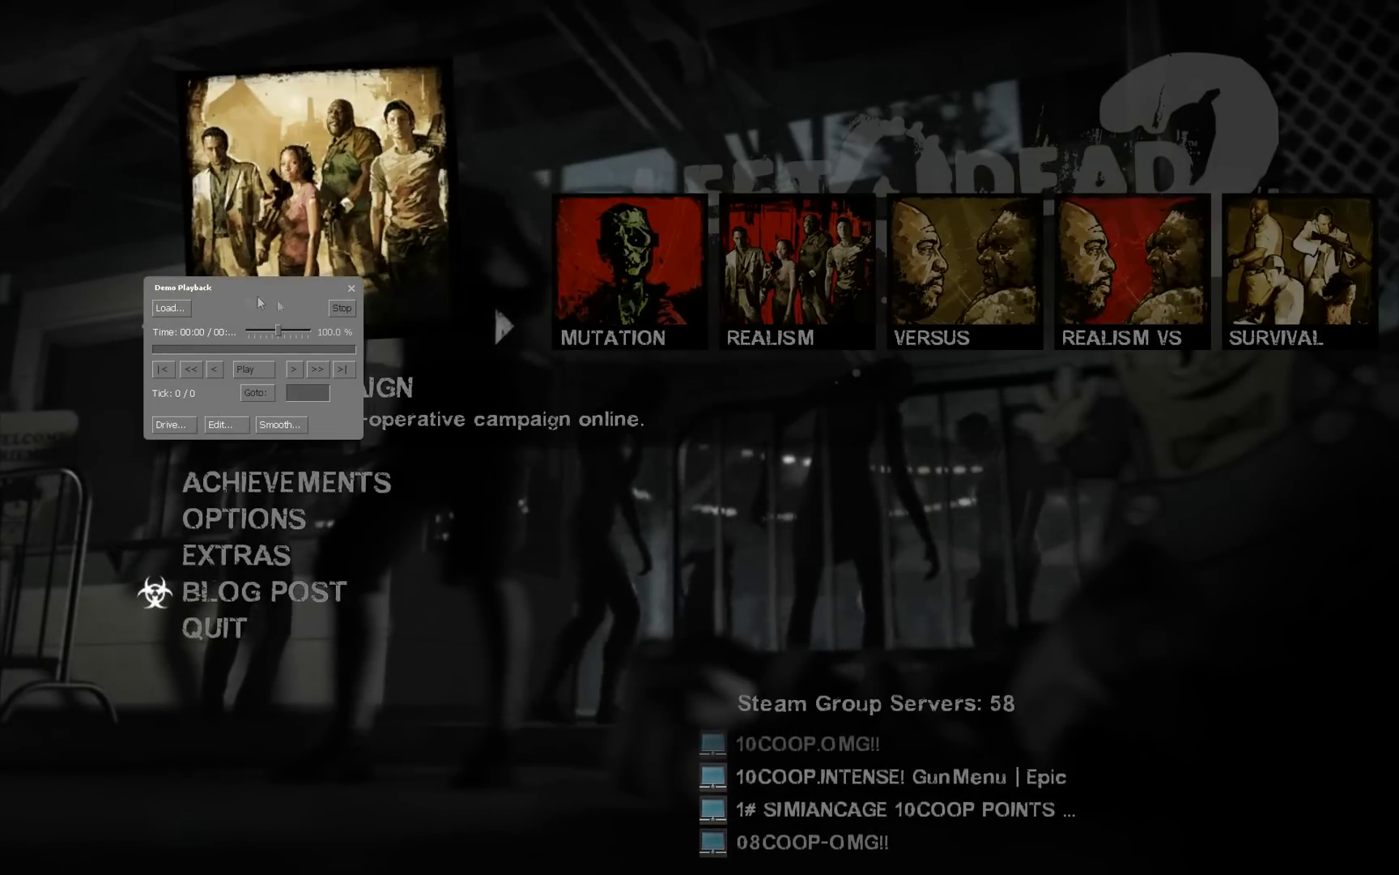
{"action": "left_click", "coordinate": [170, 308]}
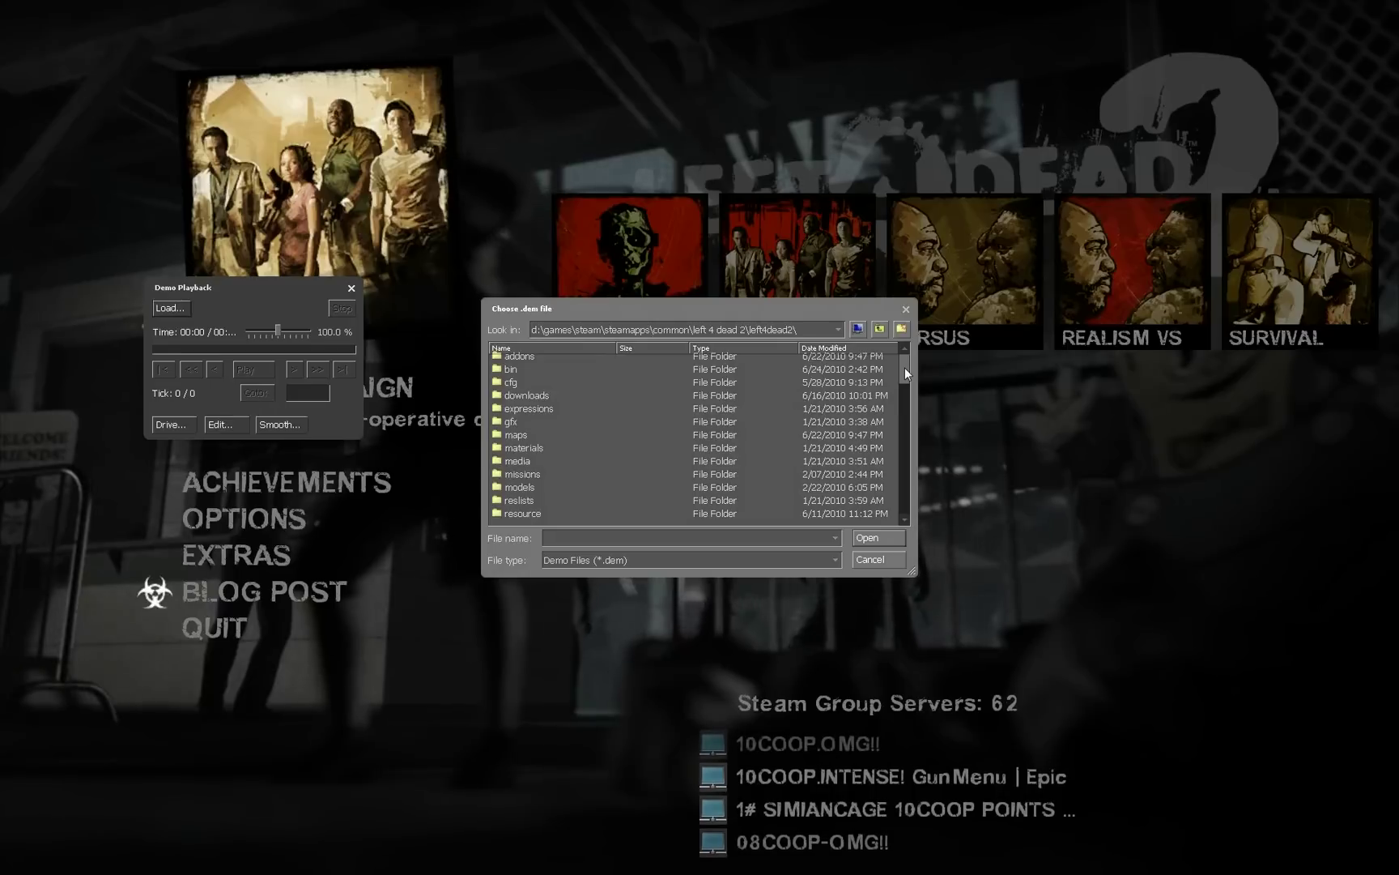
{"action": "left_click_drag", "start_coordinate": [903, 369], "coordinate": [889, 509]}
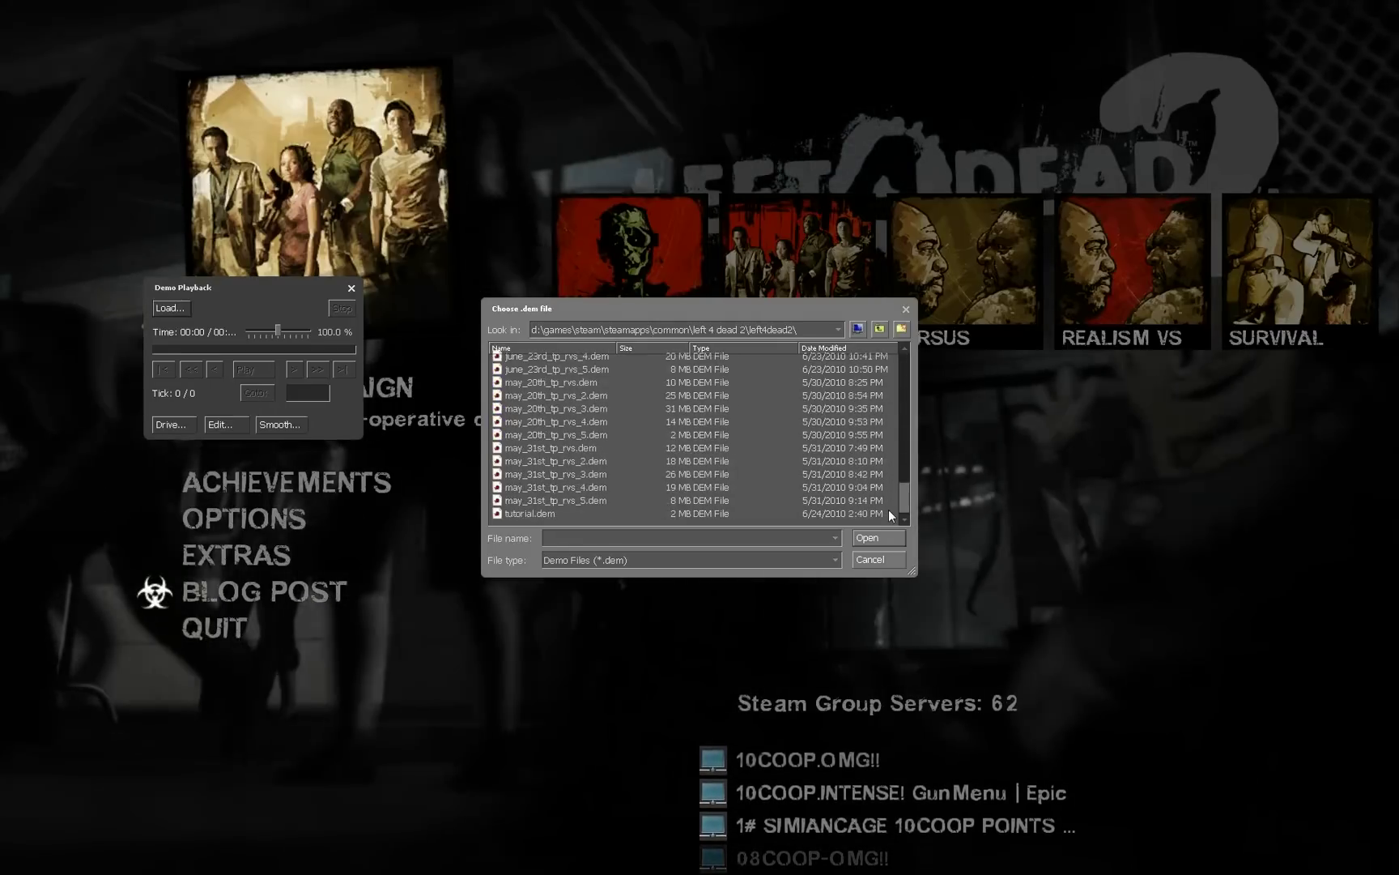
{"action": "left_click", "coordinate": [664, 514]}
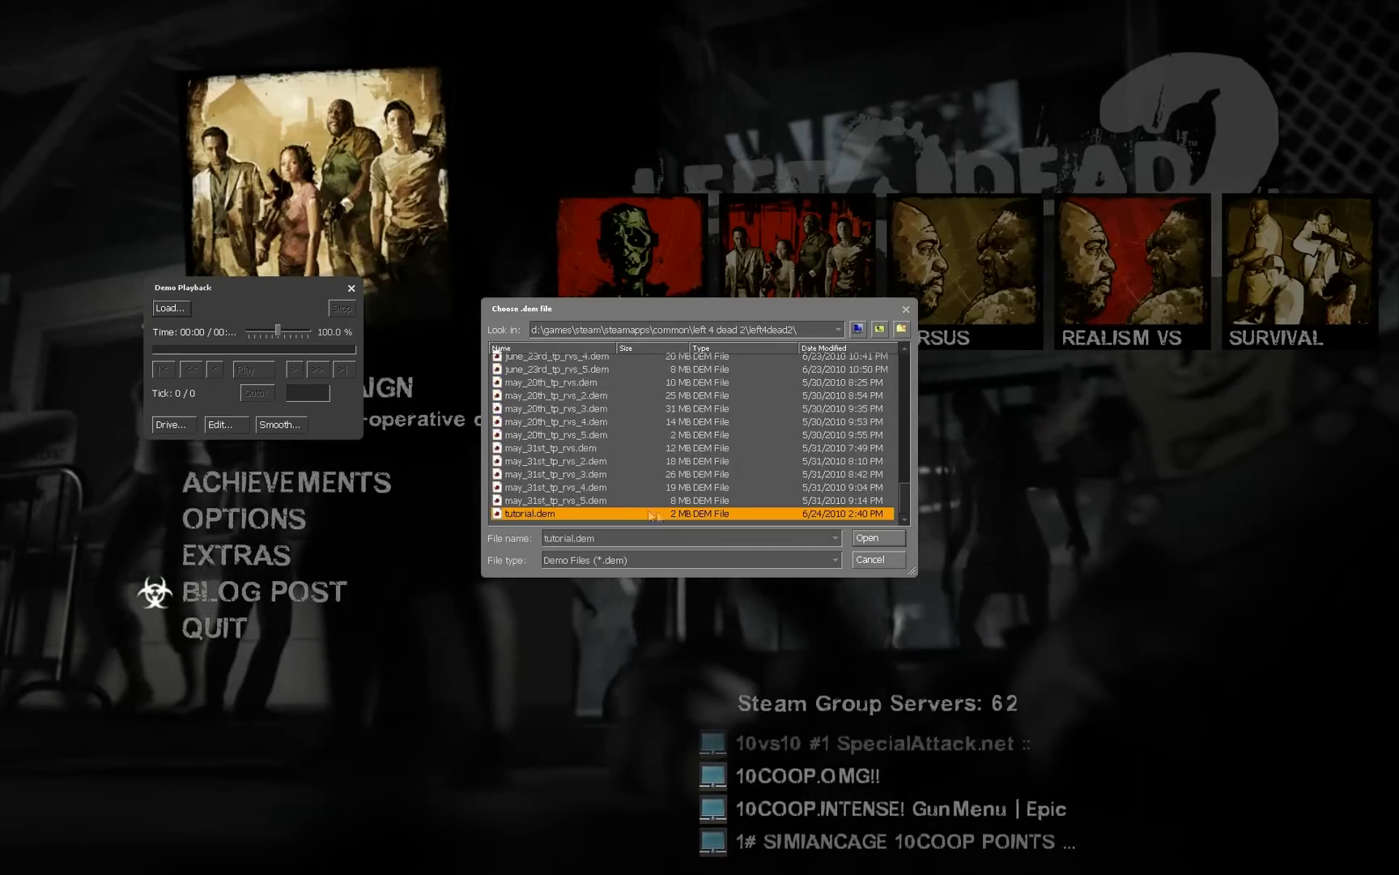
{"action": "left_click", "coordinate": [627, 499]}
Load tutorial.dem, pause it at tick 63 of 3149, and move the playback window aside
{"action": "double_click", "coordinate": [616, 505]}
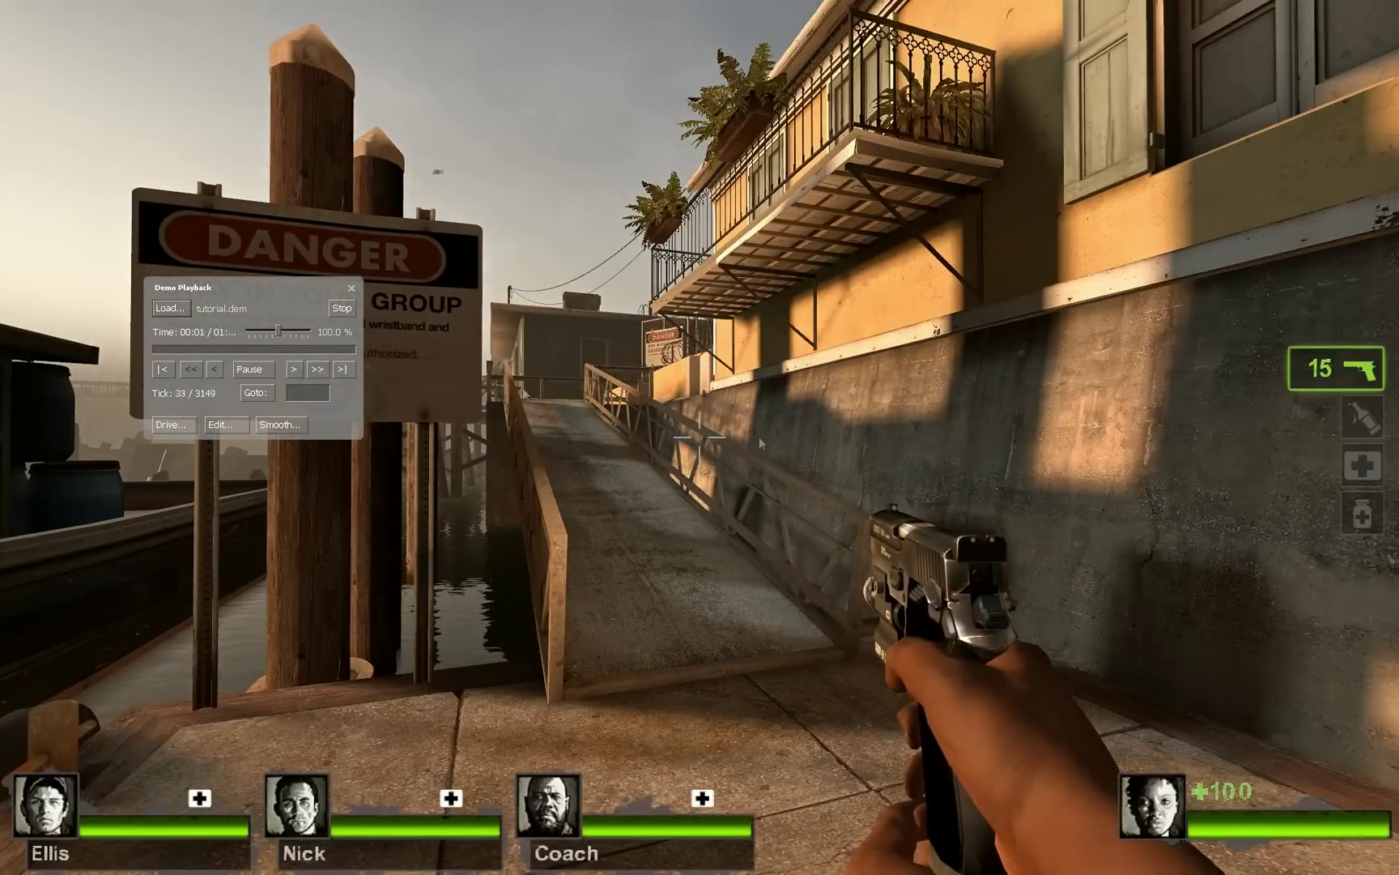
{"action": "left_click", "coordinate": [251, 367]}
{"action": "left_click_drag", "start_coordinate": [278, 283], "coordinate": [239, 187]}
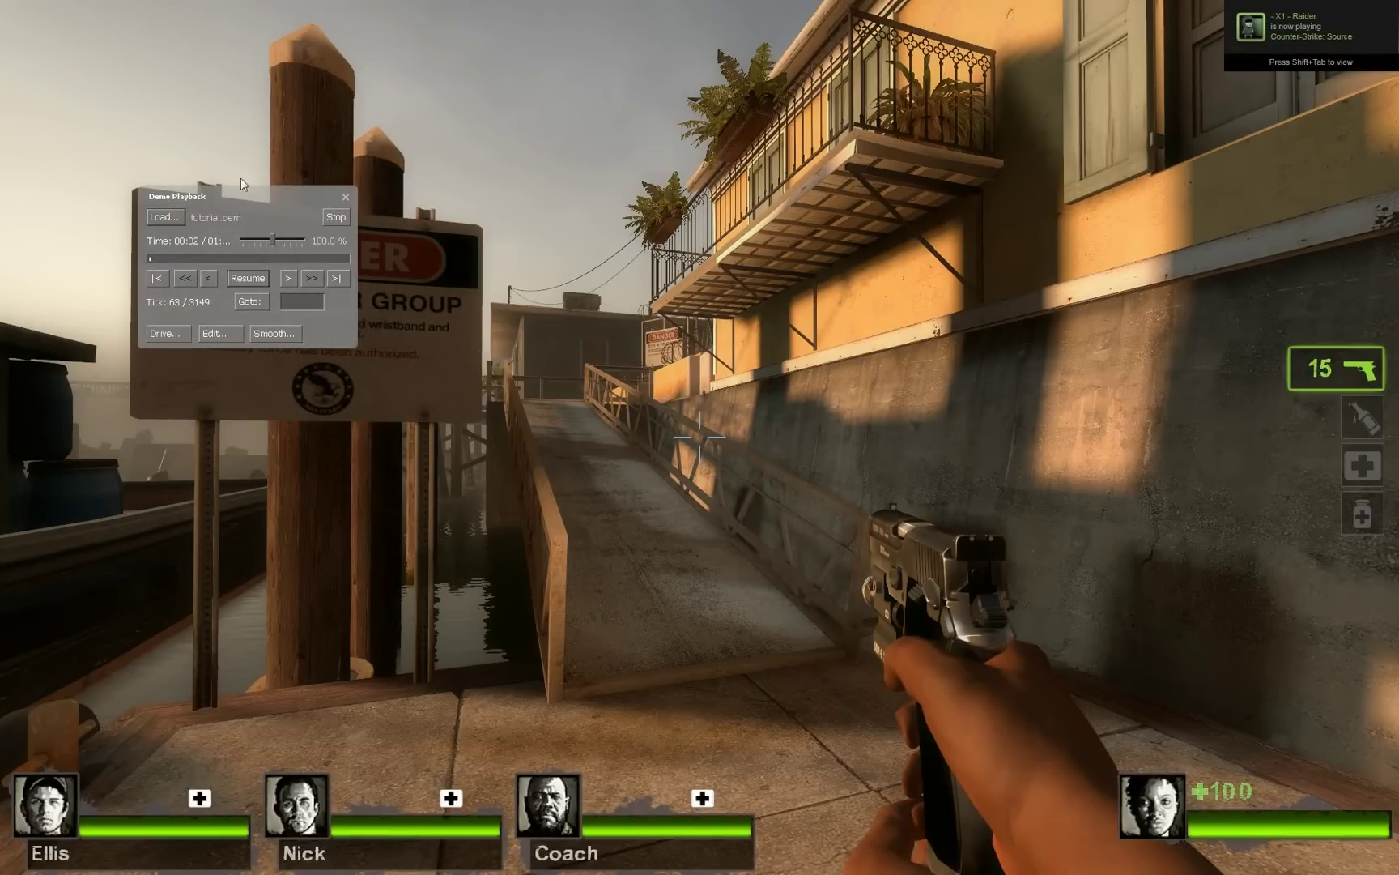
{"action": "left_click_drag", "start_coordinate": [221, 198], "coordinate": [194, 289]}
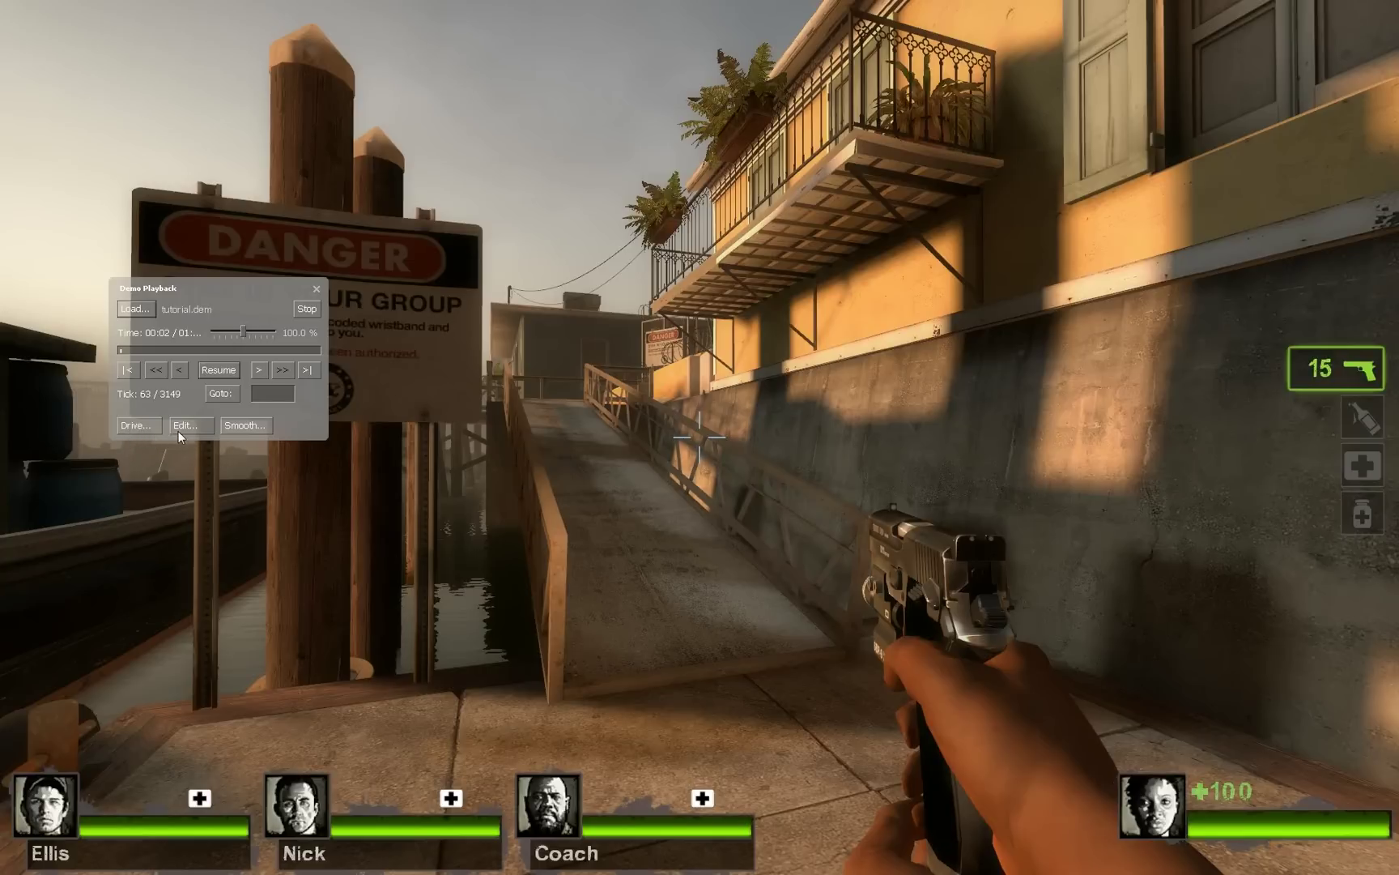
Place the Demo Smoother under Demo Playback and reload smoothing data for tutorial.dem
{"action": "left_click", "coordinate": [244, 425]}
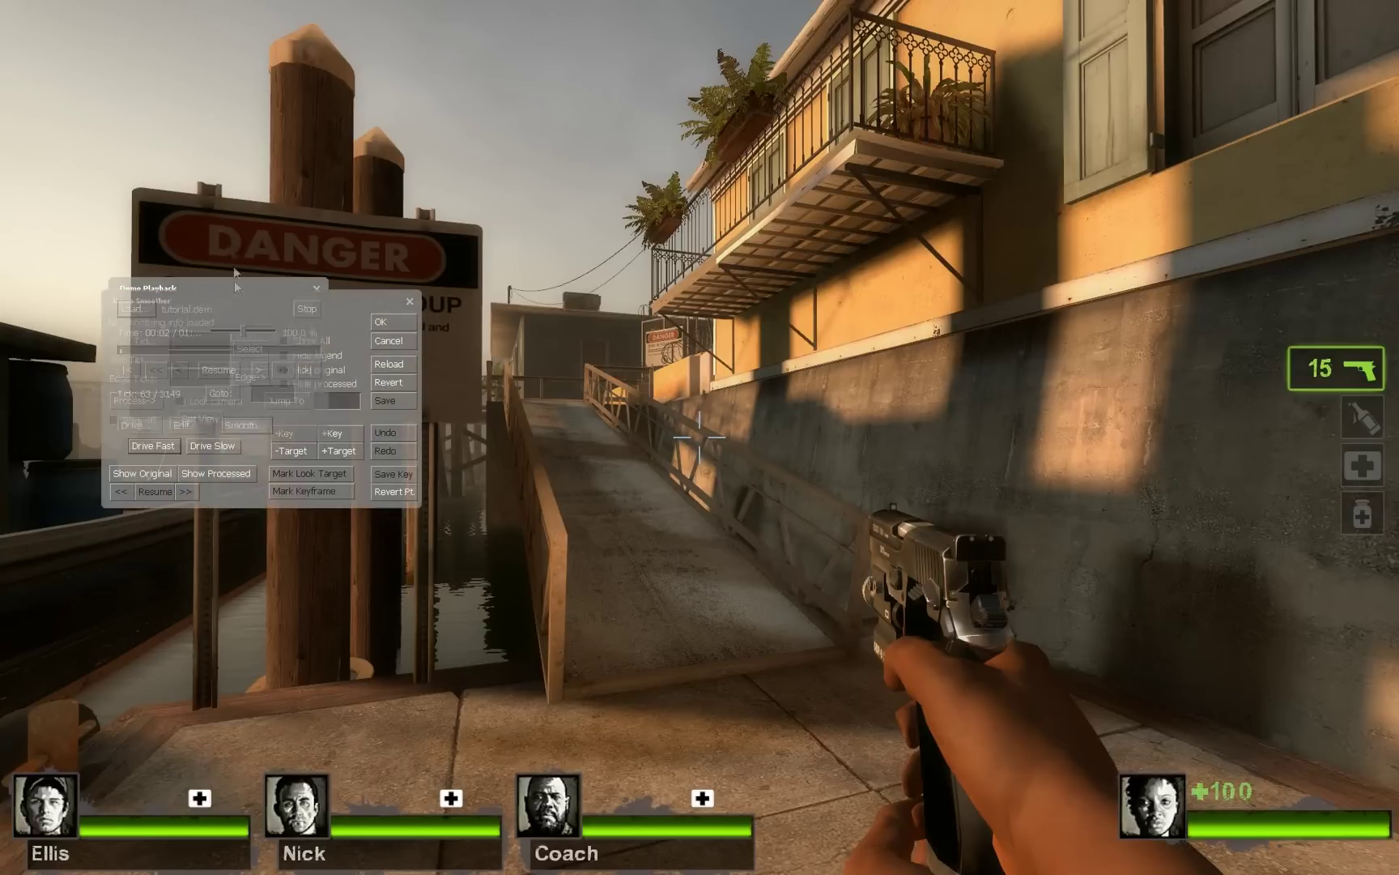
{"action": "left_click_drag", "start_coordinate": [238, 288], "coordinate": [237, 91]}
{"action": "left_click", "coordinate": [238, 302]}
{"action": "left_click_drag", "start_coordinate": [255, 297], "coordinate": [262, 256]}
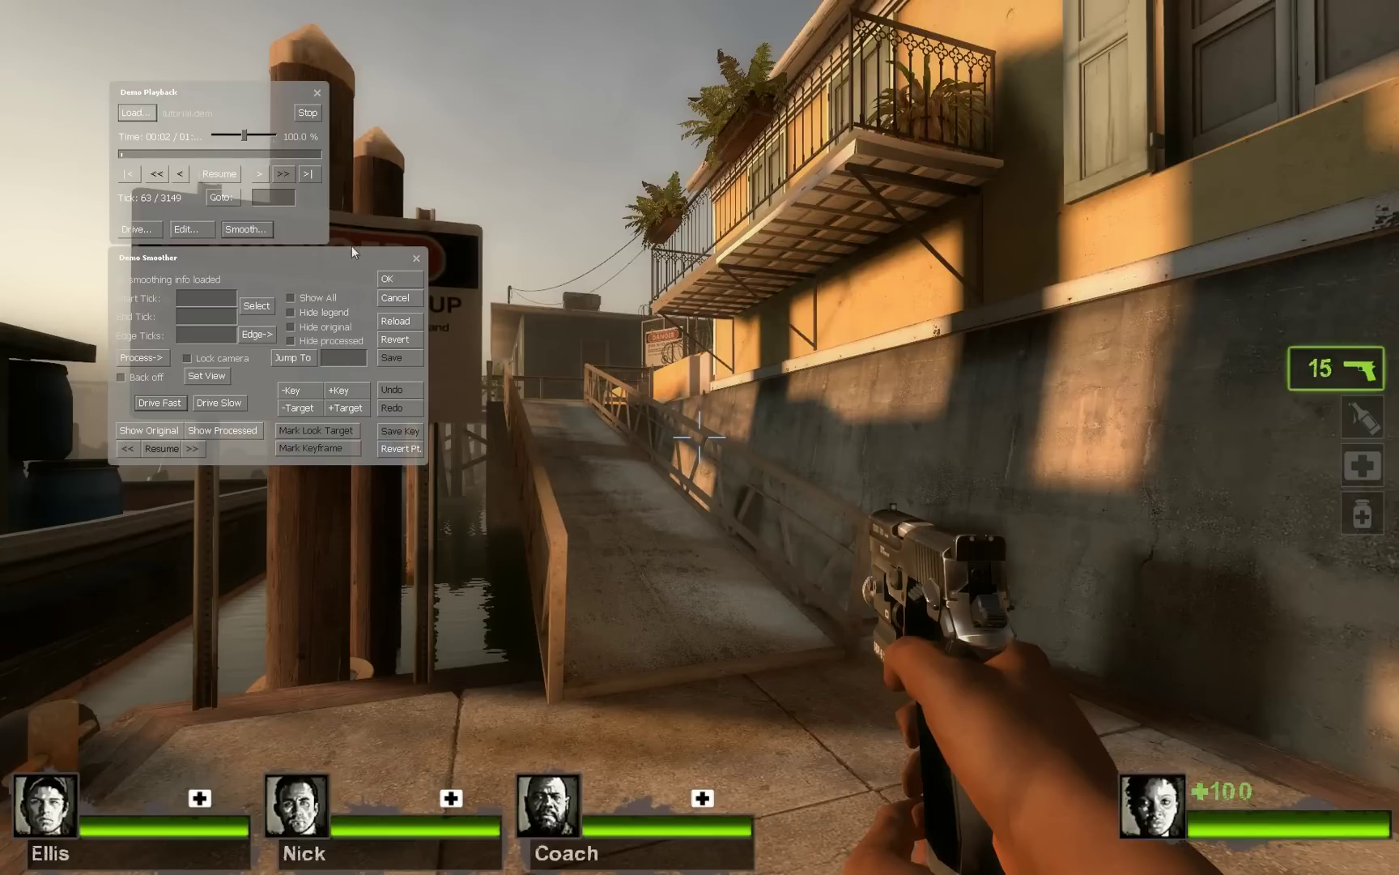
{"action": "left_click", "coordinate": [401, 320]}
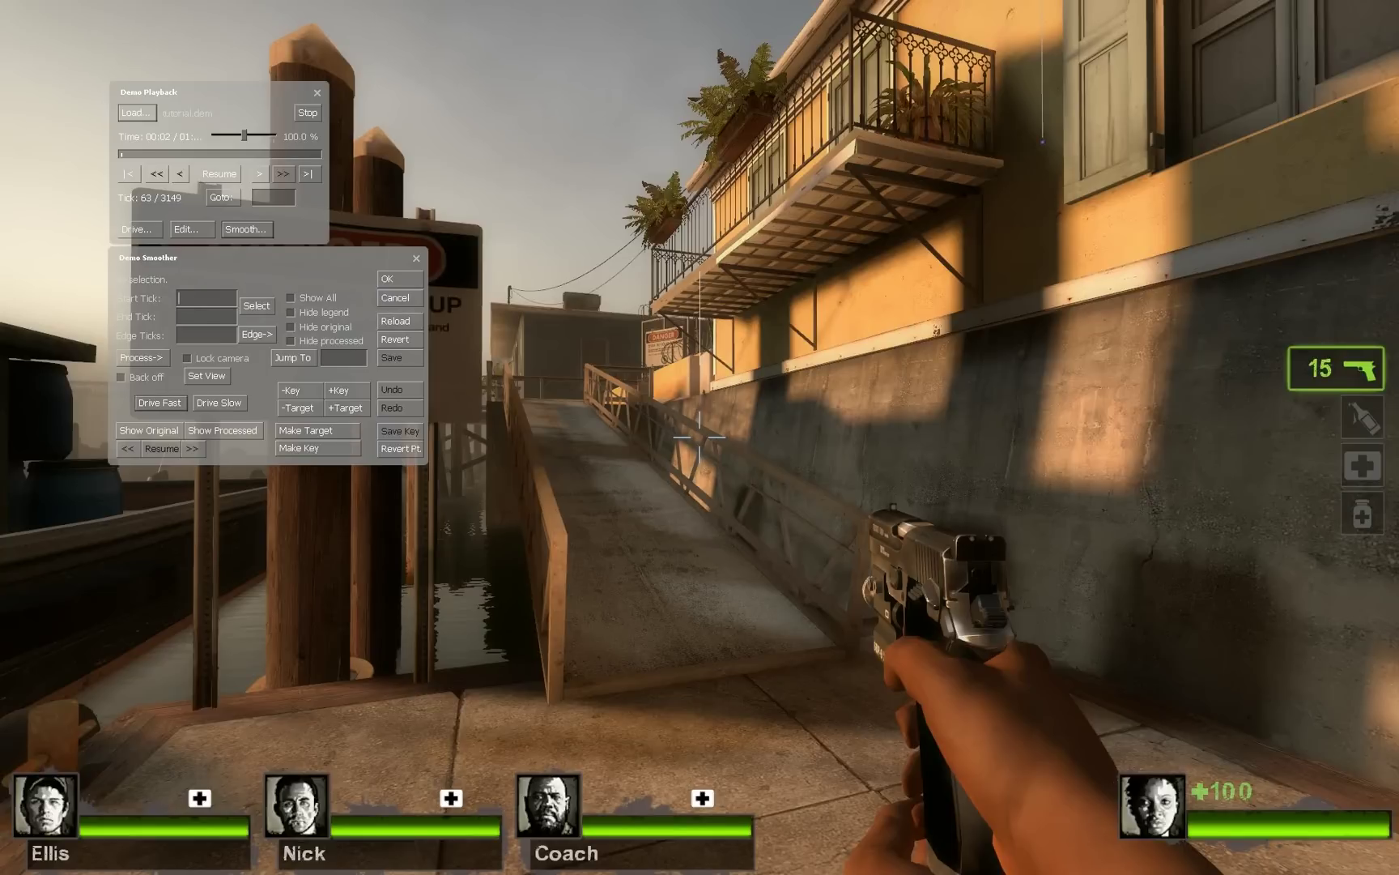
Select ticks 50 to 3000, then preview and pause the processed camera path
{"action": "type", "text": "50"}
{"action": "type", "text": "3000"}
{"action": "left_click", "coordinate": [257, 306]}
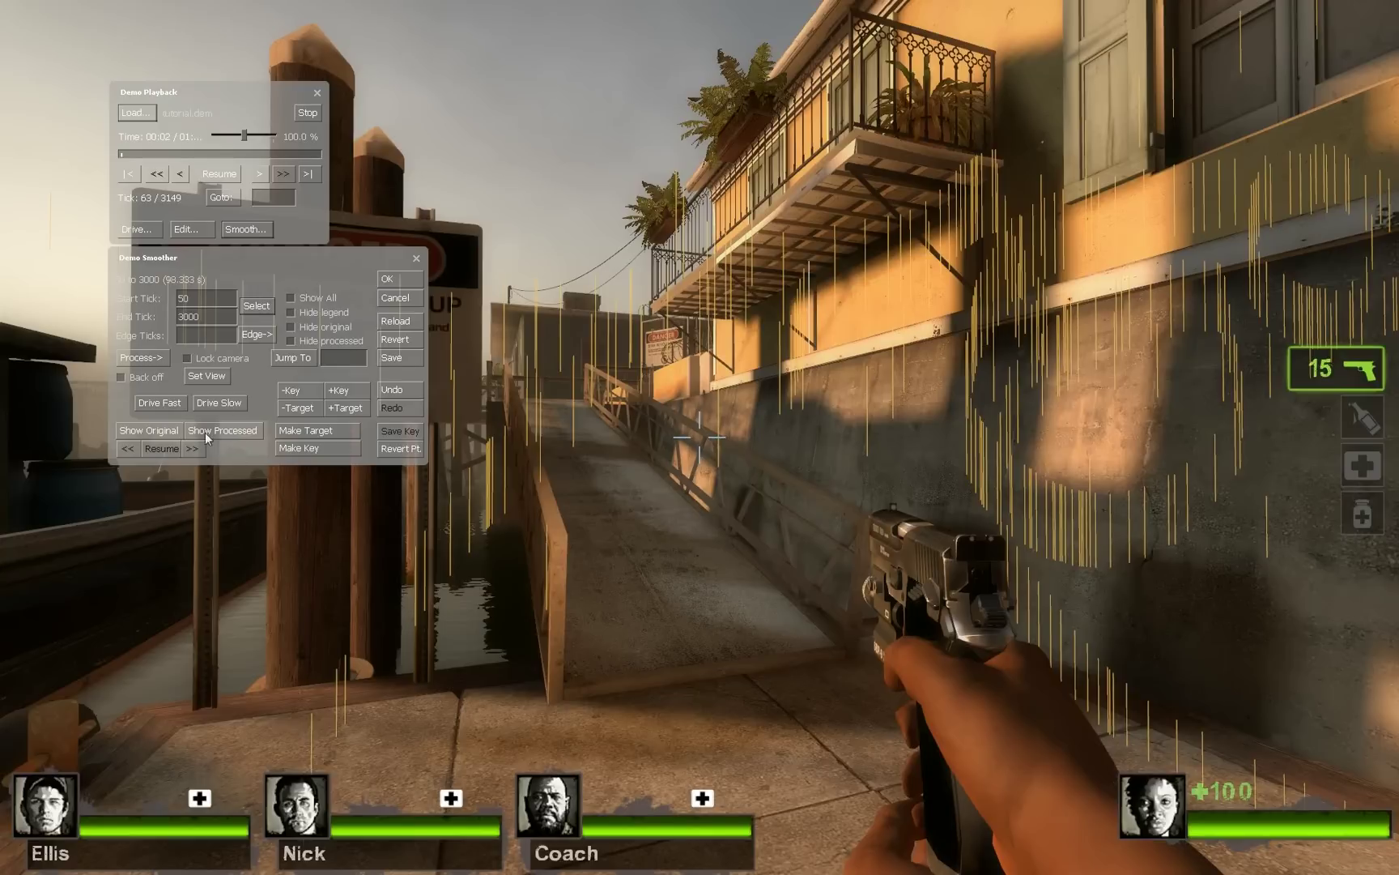
{"action": "left_click", "coordinate": [161, 449]}
{"action": "left_click", "coordinate": [221, 433]}
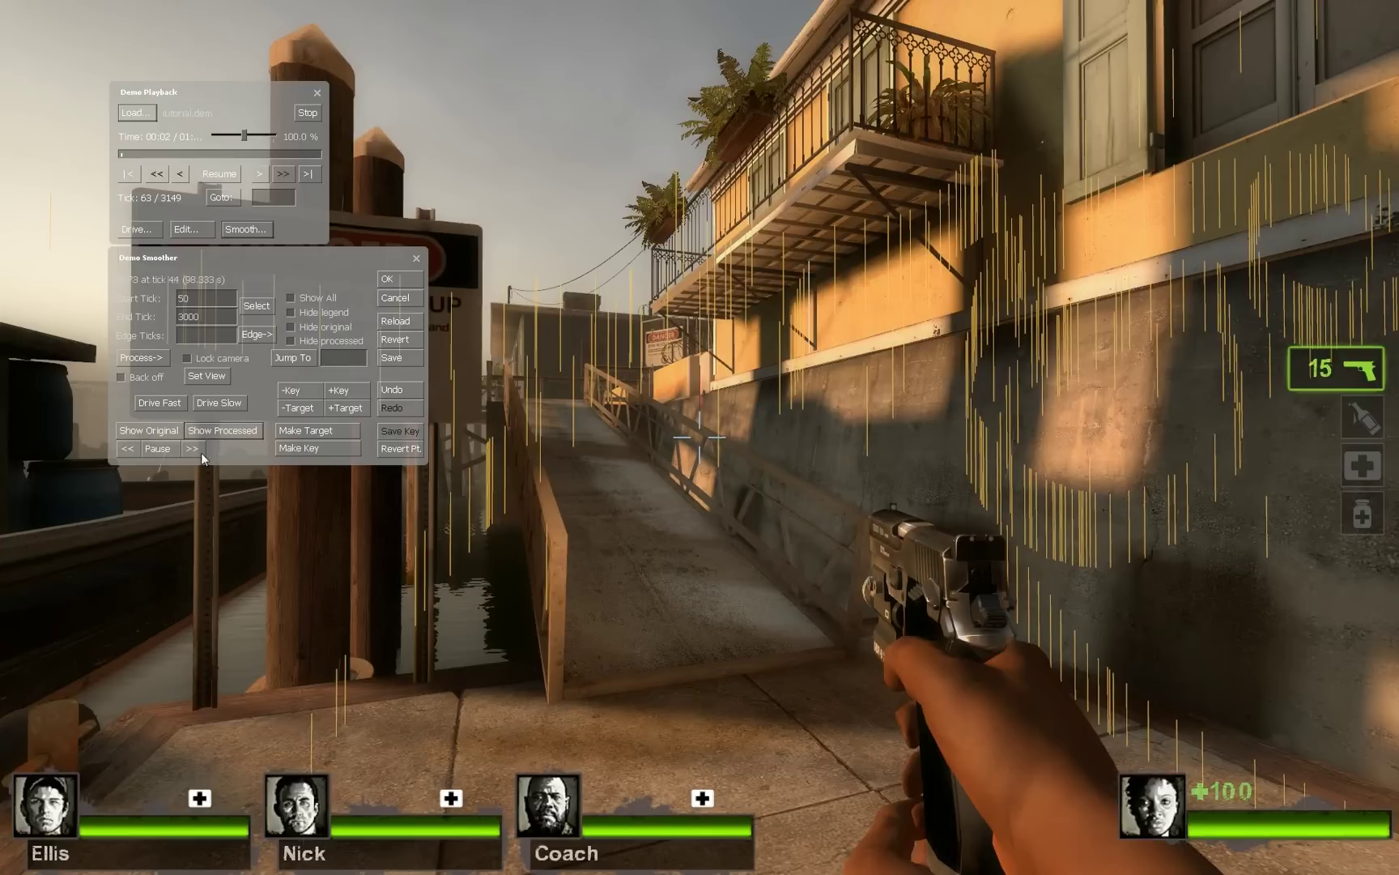
{"action": "left_click", "coordinate": [161, 452]}
Lower the smoother window and step the preview back to tick 50
{"action": "mouse_move", "coordinate": [257, 251]}
{"action": "left_mouse_down"}
{"action": "mouse_move", "coordinate": [255, 293]}
{"action": "mouse_move", "coordinate": [292, 327]}
{"action": "mouse_move", "coordinate": [313, 274]}
{"action": "mouse_move", "coordinate": [244, 255]}
{"action": "left_mouse_up"}
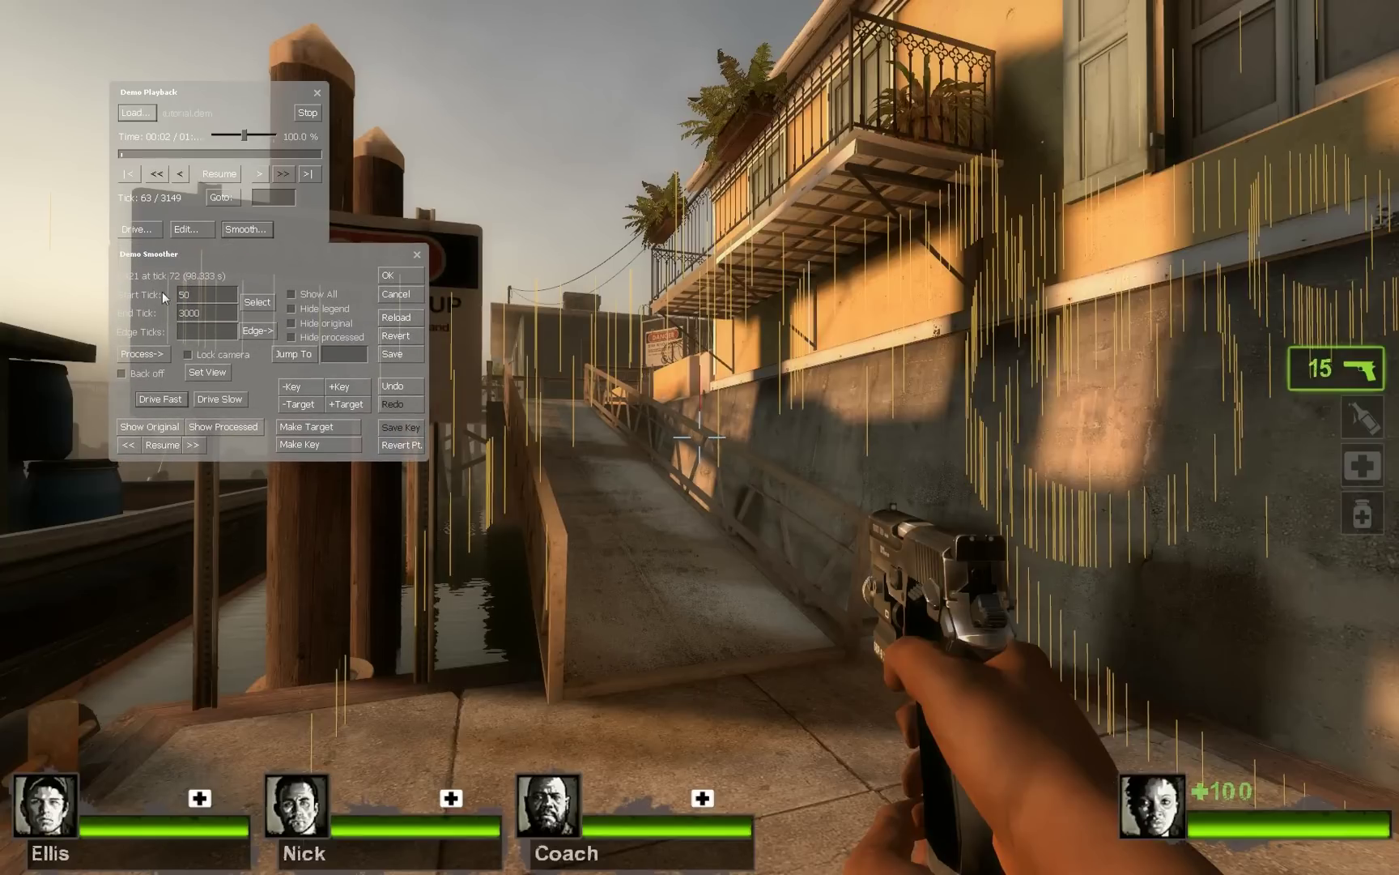
{"action": "left_click_drag", "start_coordinate": [193, 260], "coordinate": [203, 308]}
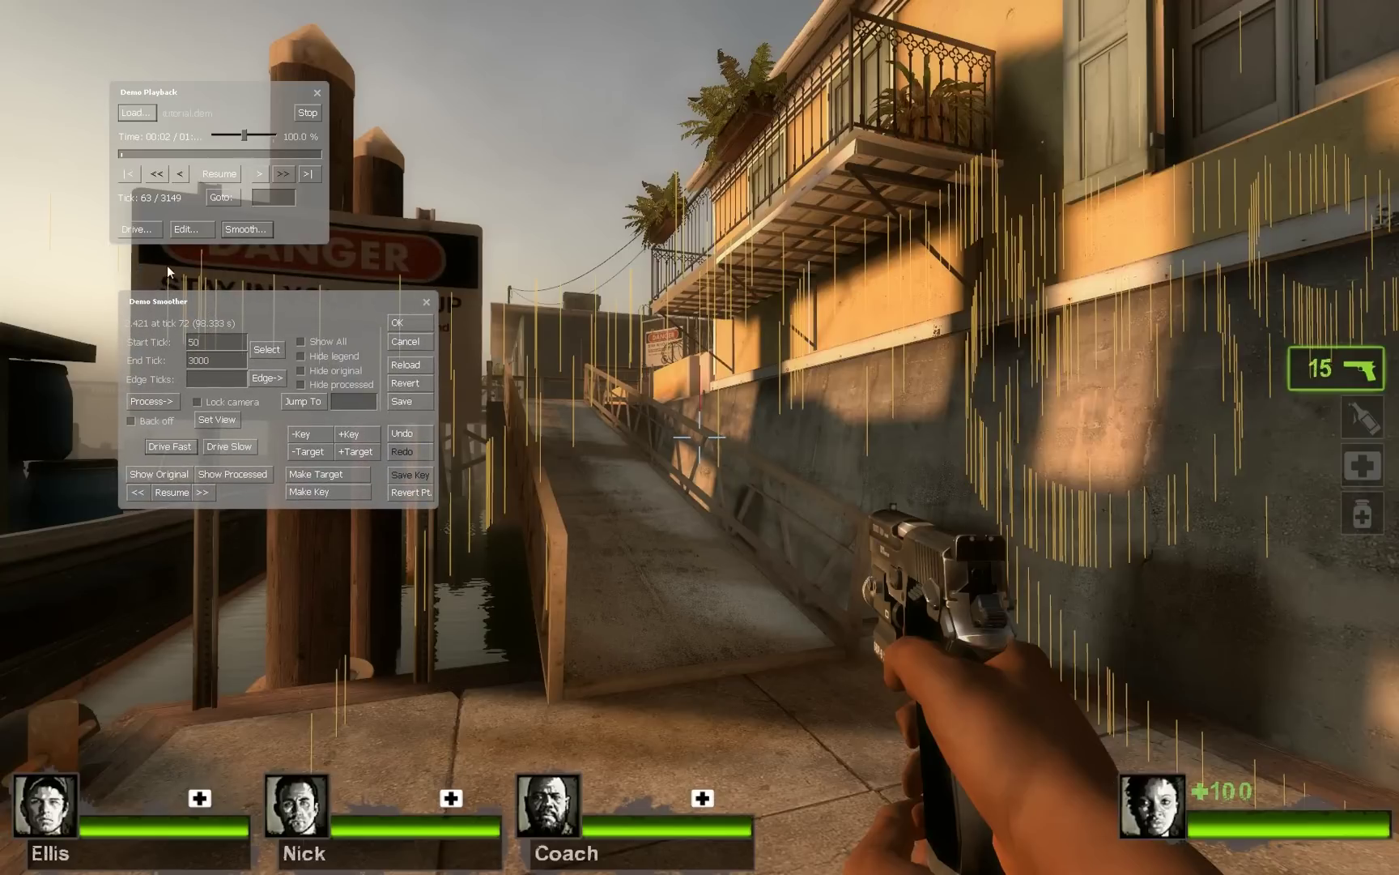
{"action": "left_click", "coordinate": [135, 494]}
{"action": "left_click", "coordinate": [135, 494]}
{"action": "left_click", "coordinate": [136, 494]}
{"action": "left_click", "coordinate": [136, 494]}
Hide the HUD with the console command cl_drawhud 0
{"action": "key", "text": "grave"}
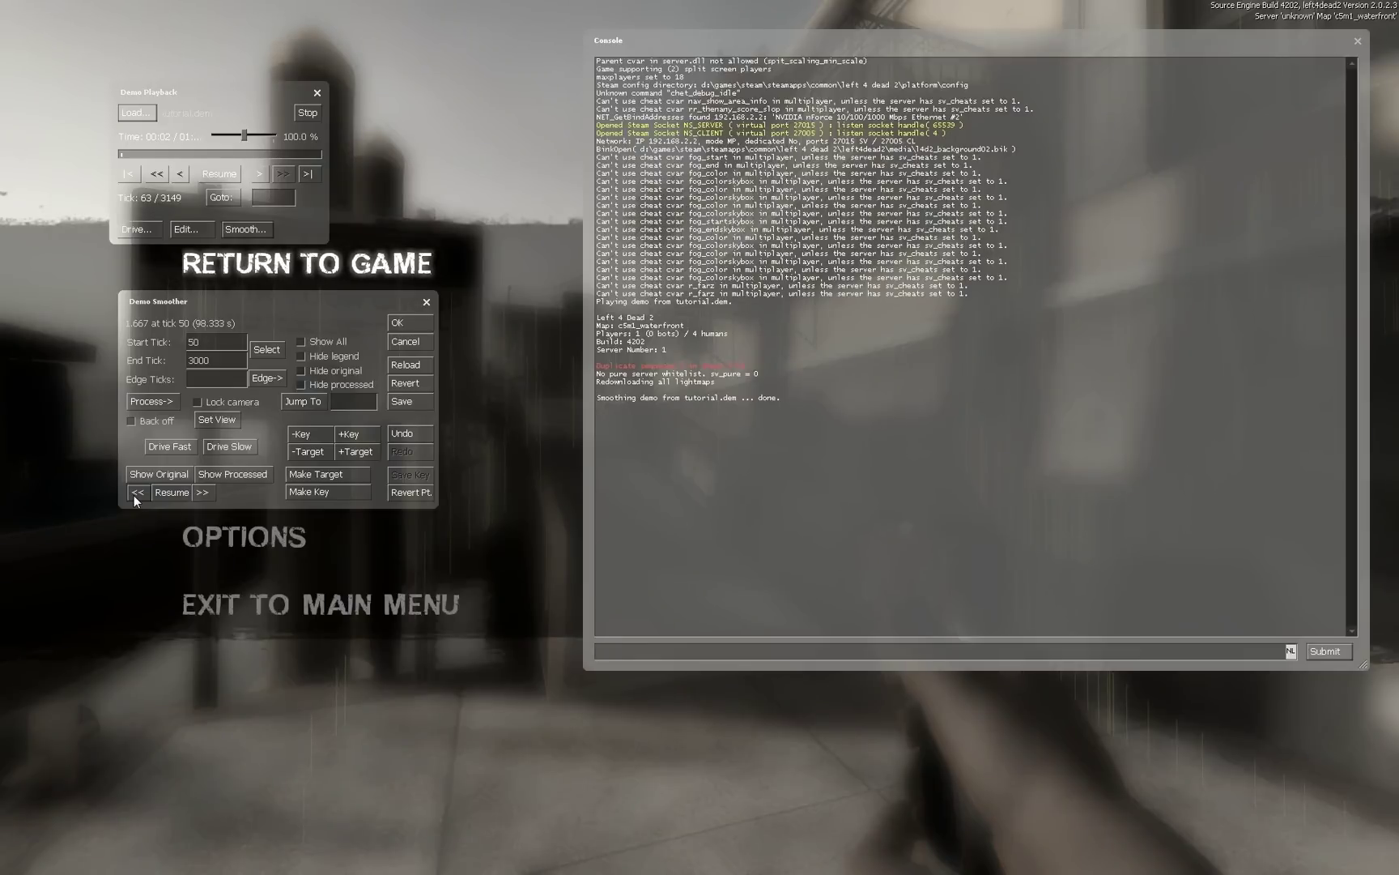
{"action": "type", "text": "cl_dr"}
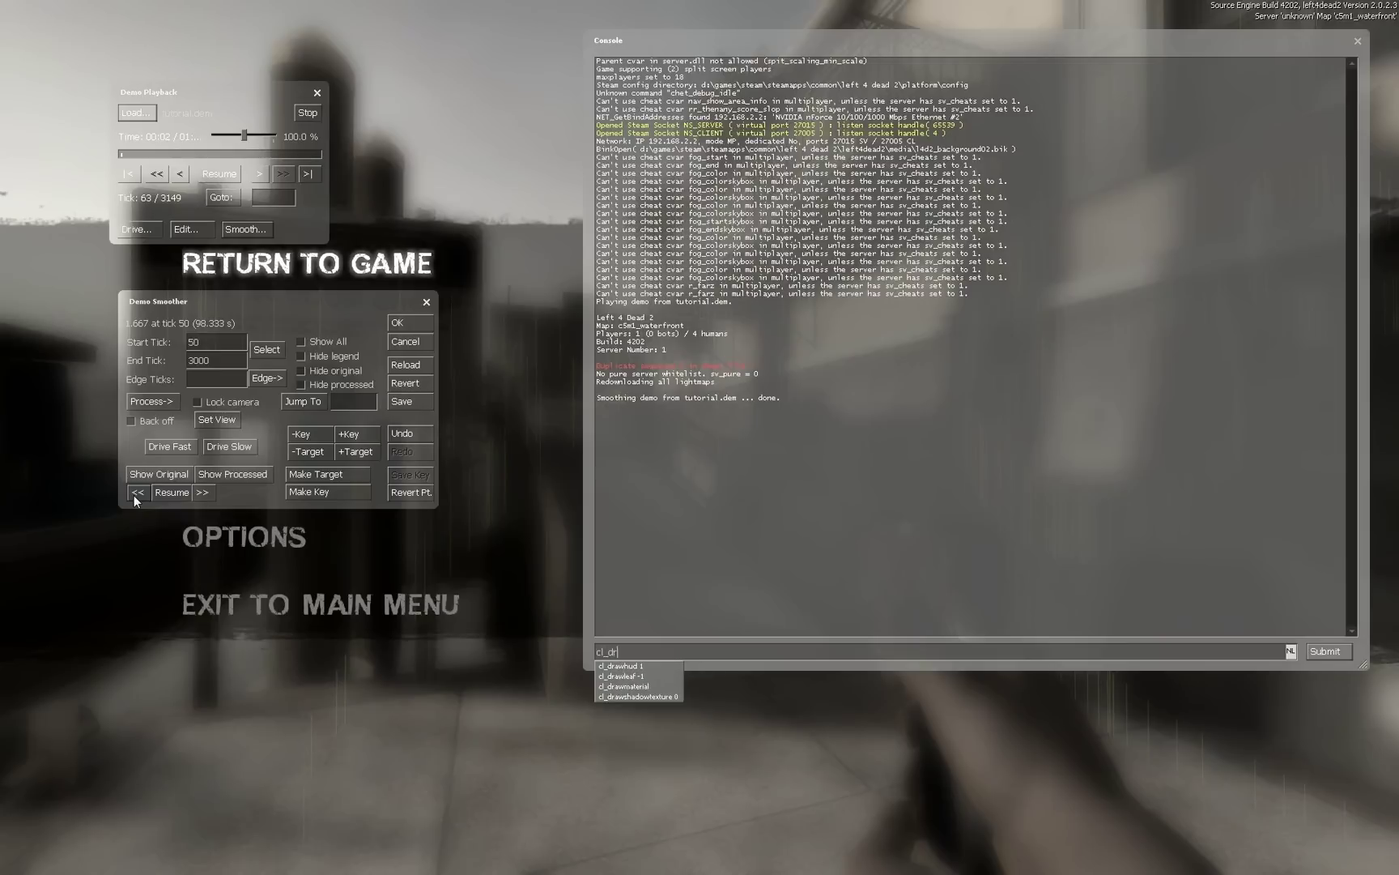
{"action": "type", "text": "awhud 0"}
{"action": "key", "text": "Return"}
Hide the weapon viewmodel with r_drawviewmodel 0 and close the console
{"action": "type", "text": "r_"}
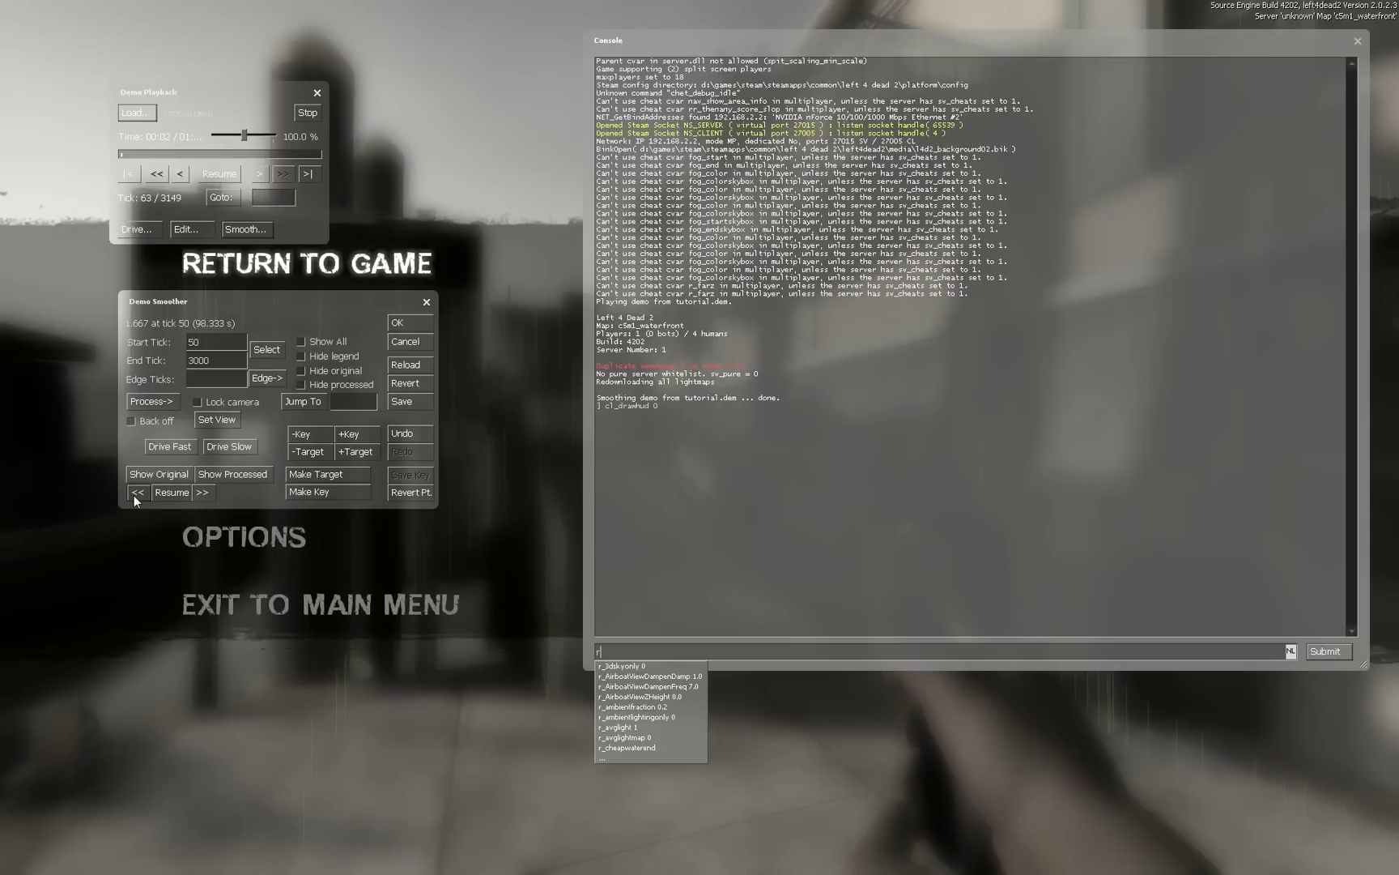
{"action": "type", "text": "dr"}
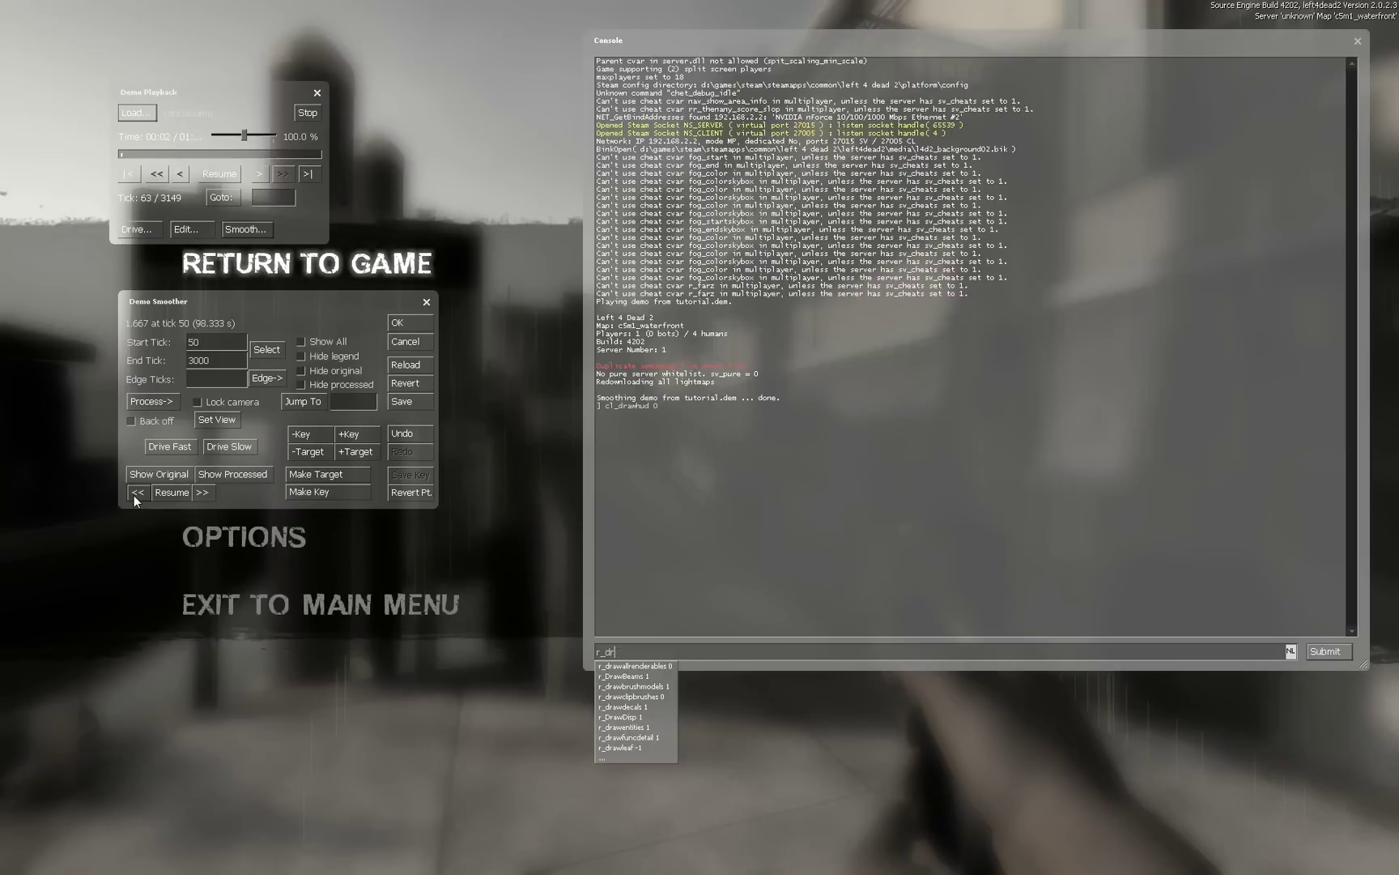
{"action": "type", "text": "awview"}
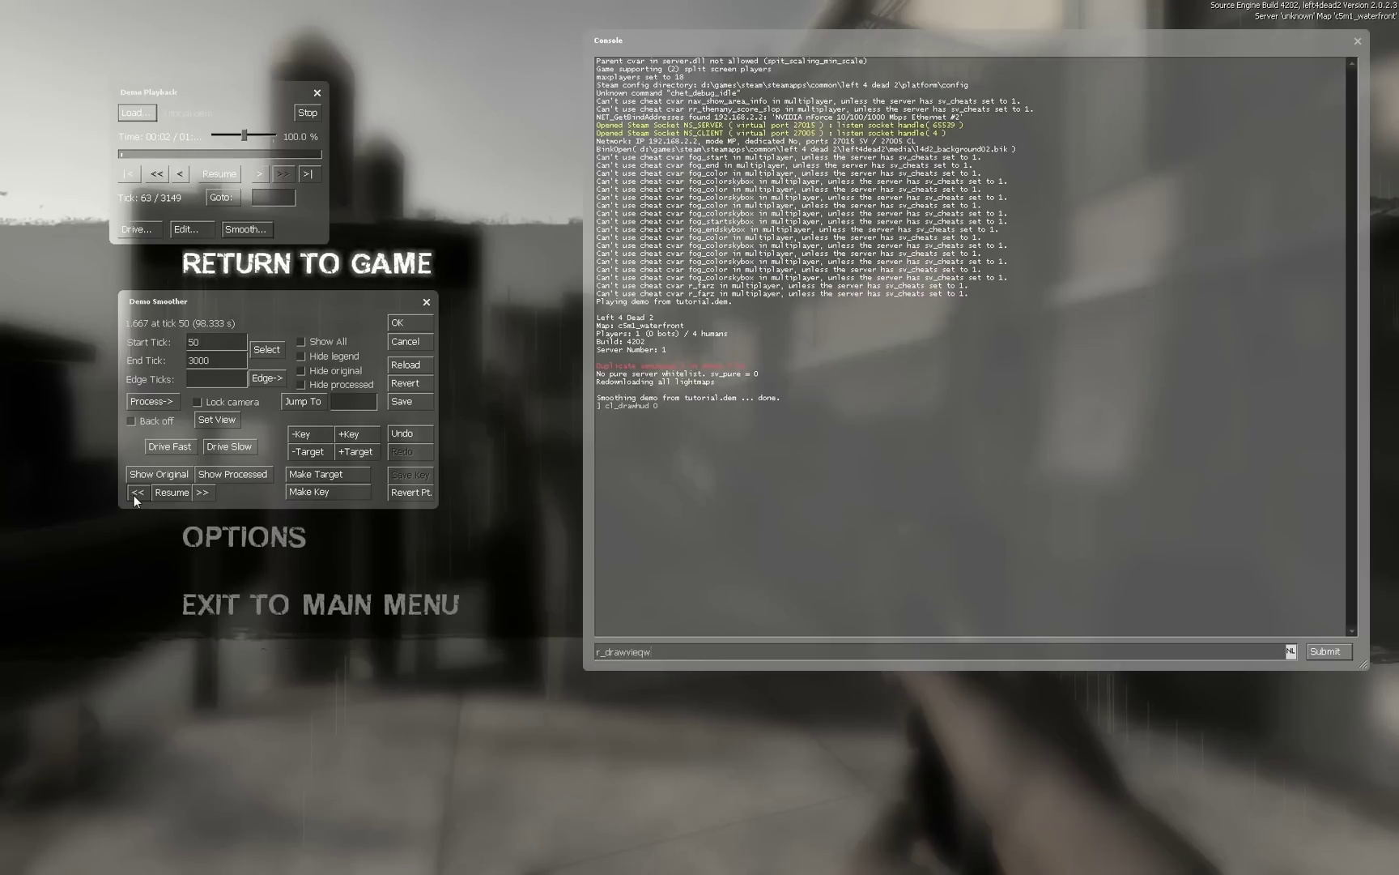
{"action": "key", "text": "BackSpace"}
{"action": "key", "text": "BackSpace"}
{"action": "type", "text": "wmodel 0"}
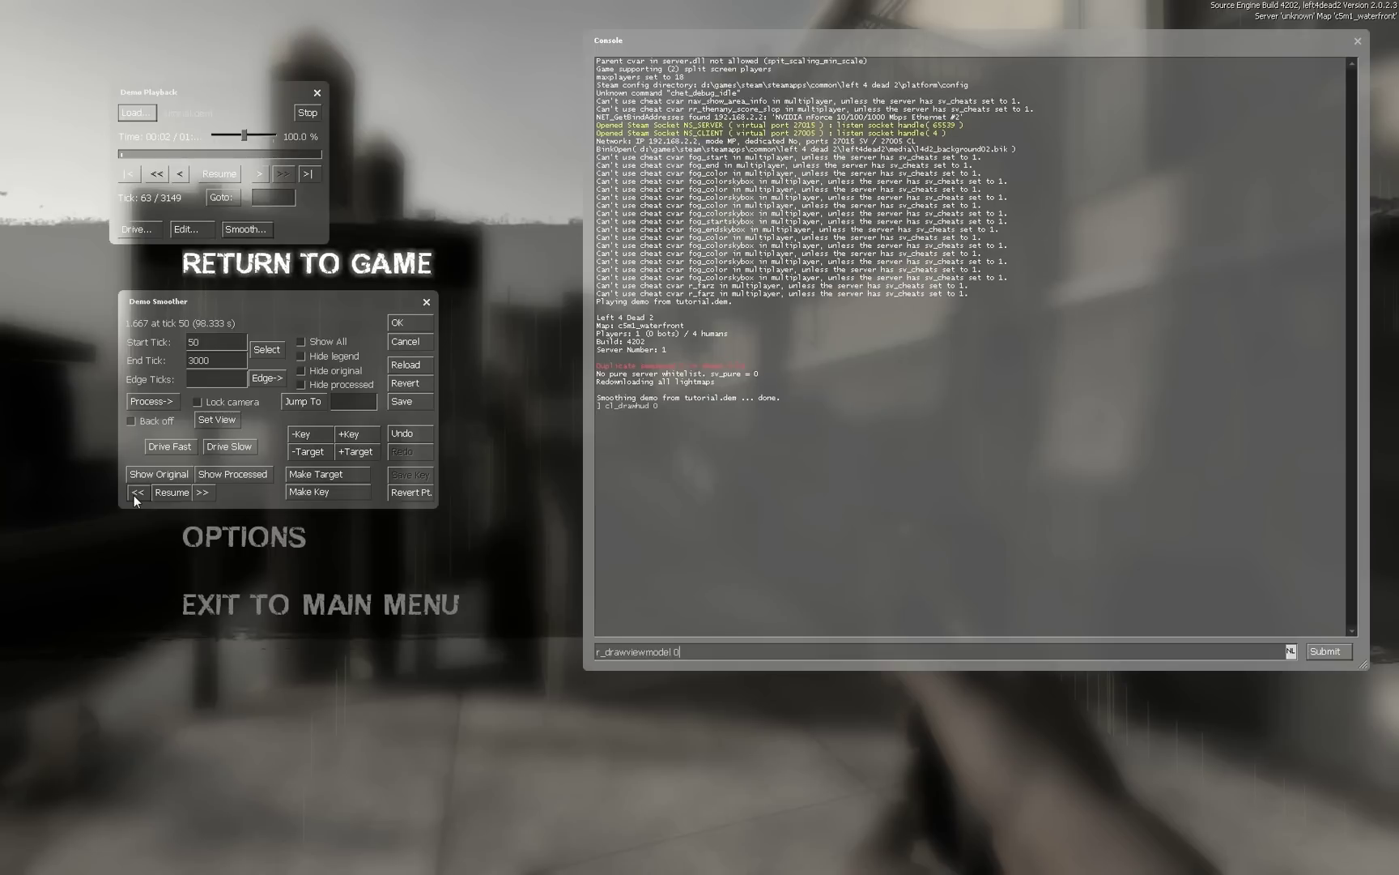
{"action": "key", "text": "Return"}
{"action": "key", "text": "Escape"}
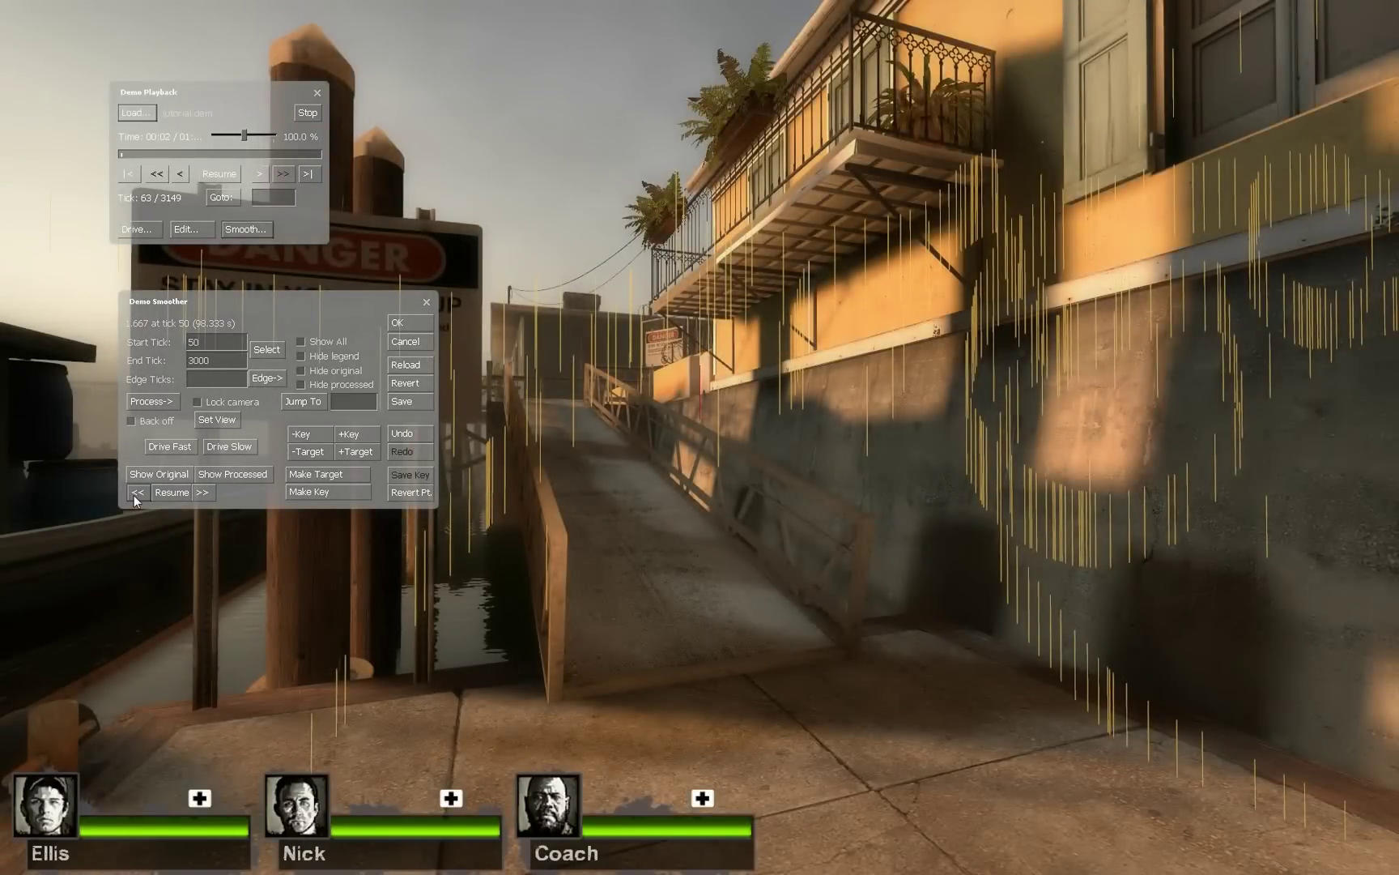
Drive the free camera to frame the dock ramp by the DANGER sign and key tick 50
{"action": "key", "text": "grave"}
{"action": "key", "text": "Escape"}
{"action": "left_click_drag", "start_coordinate": [193, 92], "coordinate": [199, 133]}
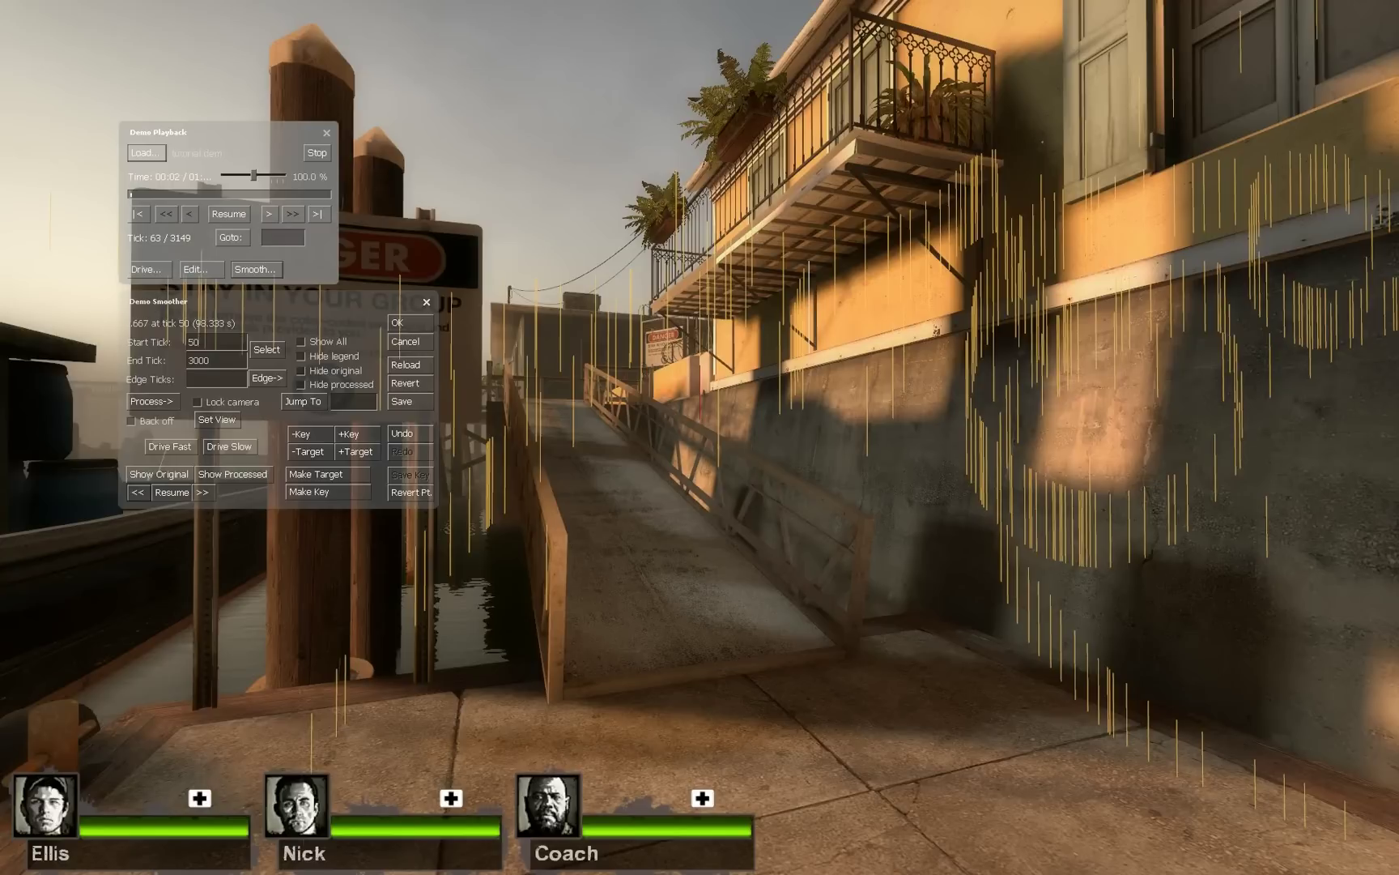
{"action": "left_click", "coordinate": [168, 275]}
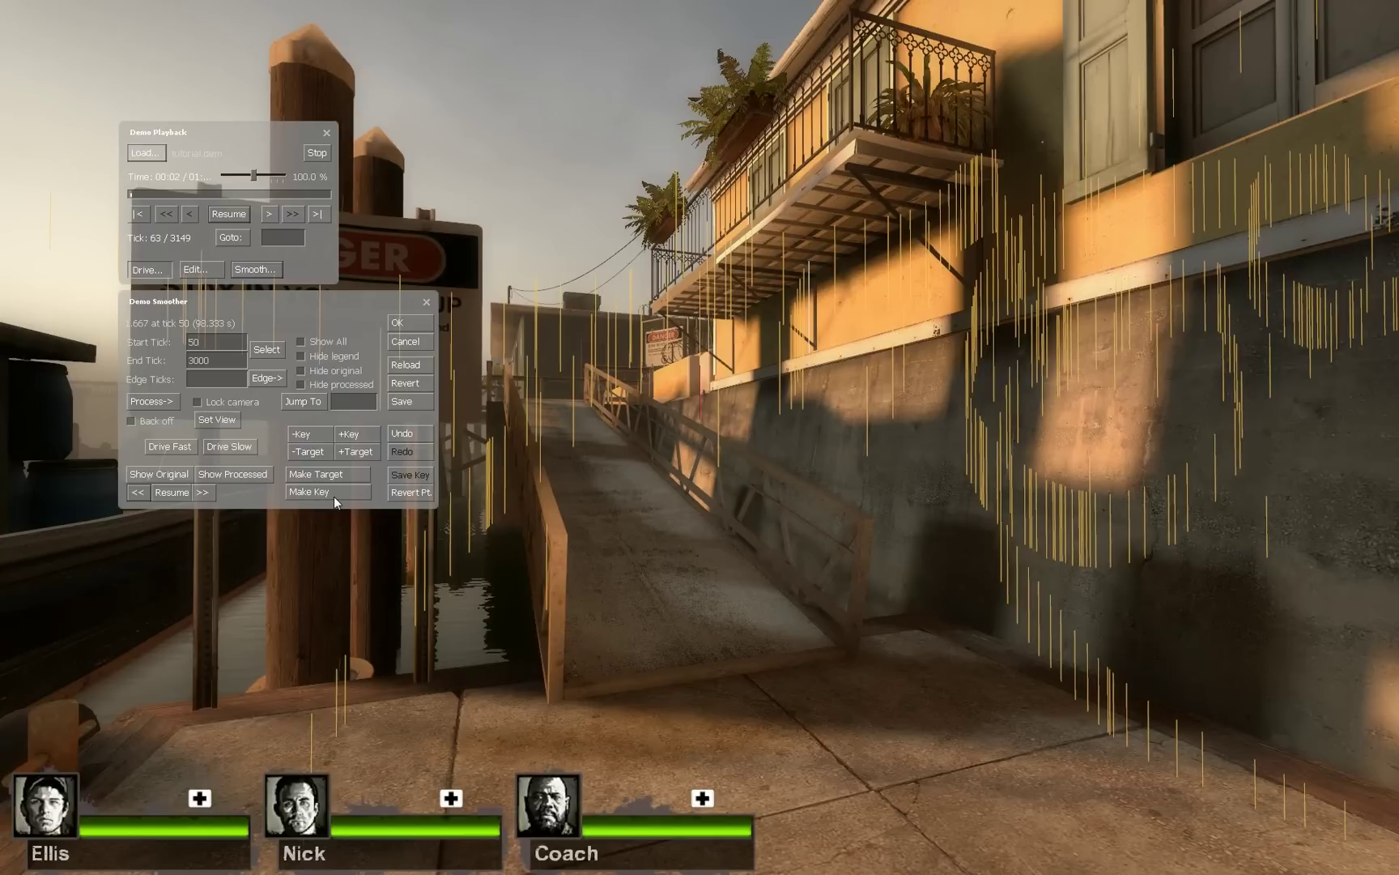
{"action": "left_click", "coordinate": [338, 491]}
{"action": "left_click", "coordinate": [339, 491]}
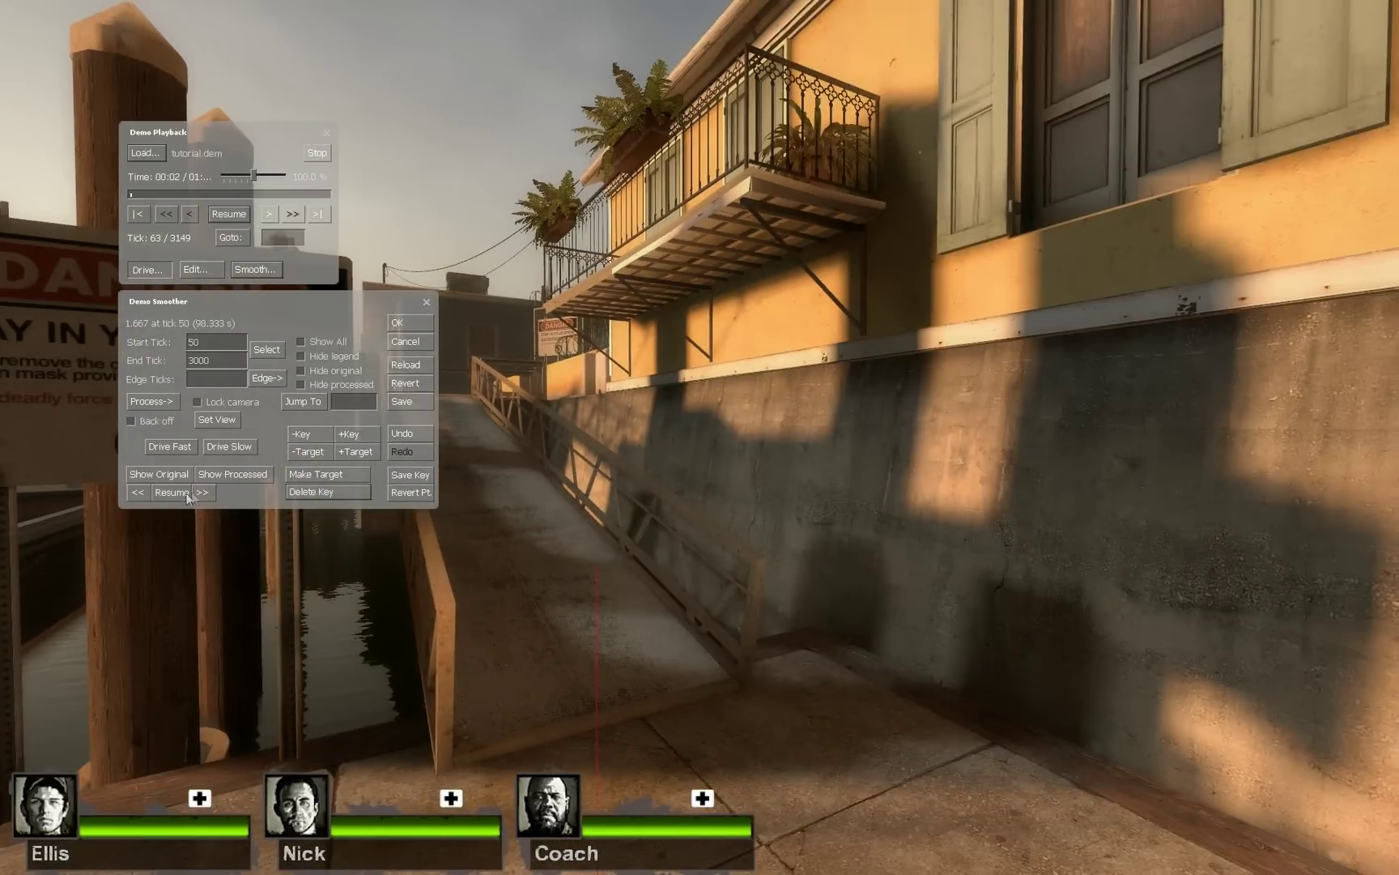
Advance to tick 100 and key the camera on the STAY IN YOUR GROUP gateway
{"action": "left_click", "coordinate": [203, 492]}
{"action": "left_click", "coordinate": [202, 492]}
{"action": "left_click", "coordinate": [203, 492]}
{"action": "left_click", "coordinate": [202, 489]}
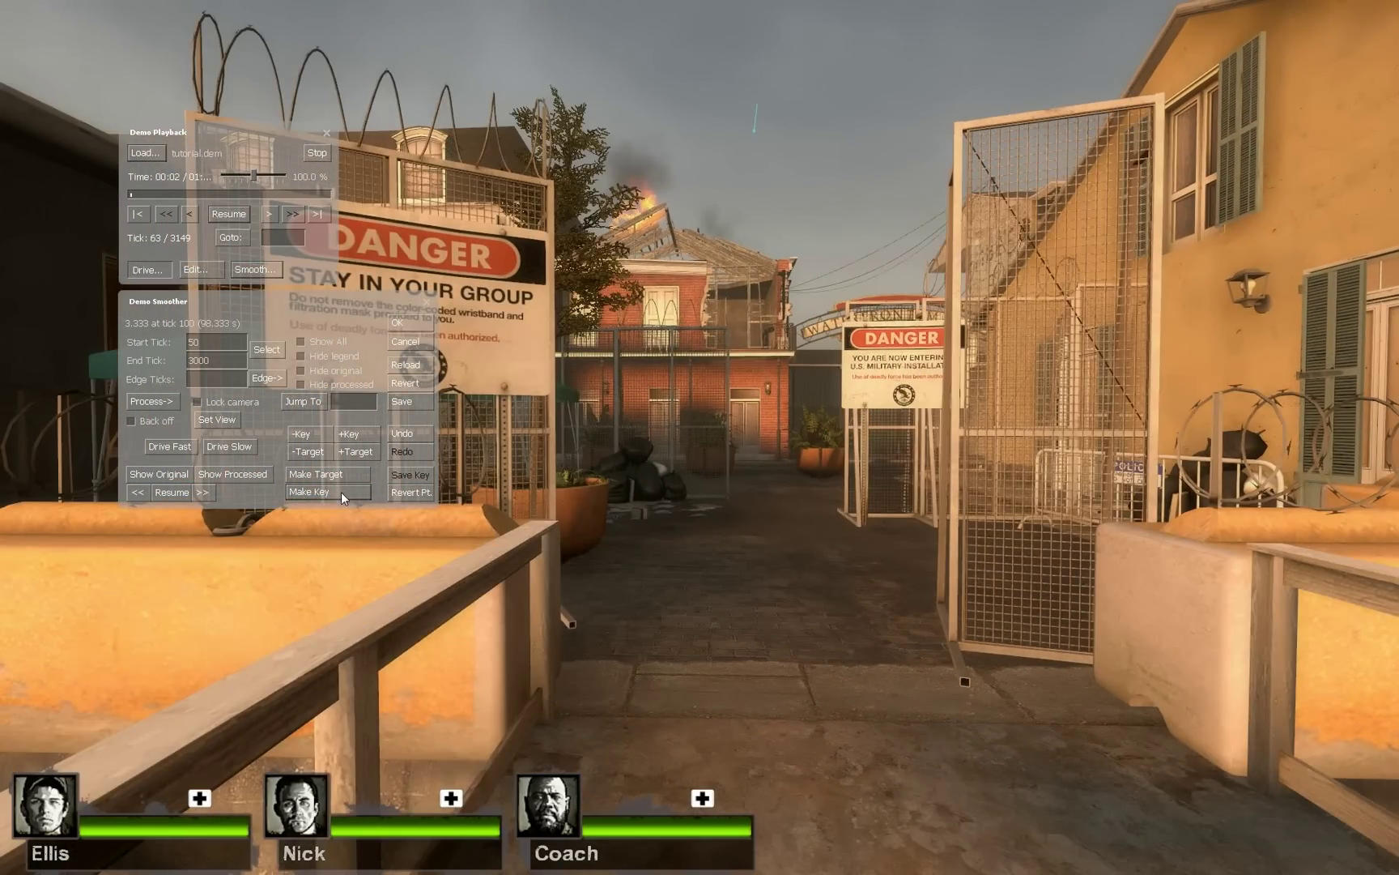
{"action": "left_click", "coordinate": [341, 493]}
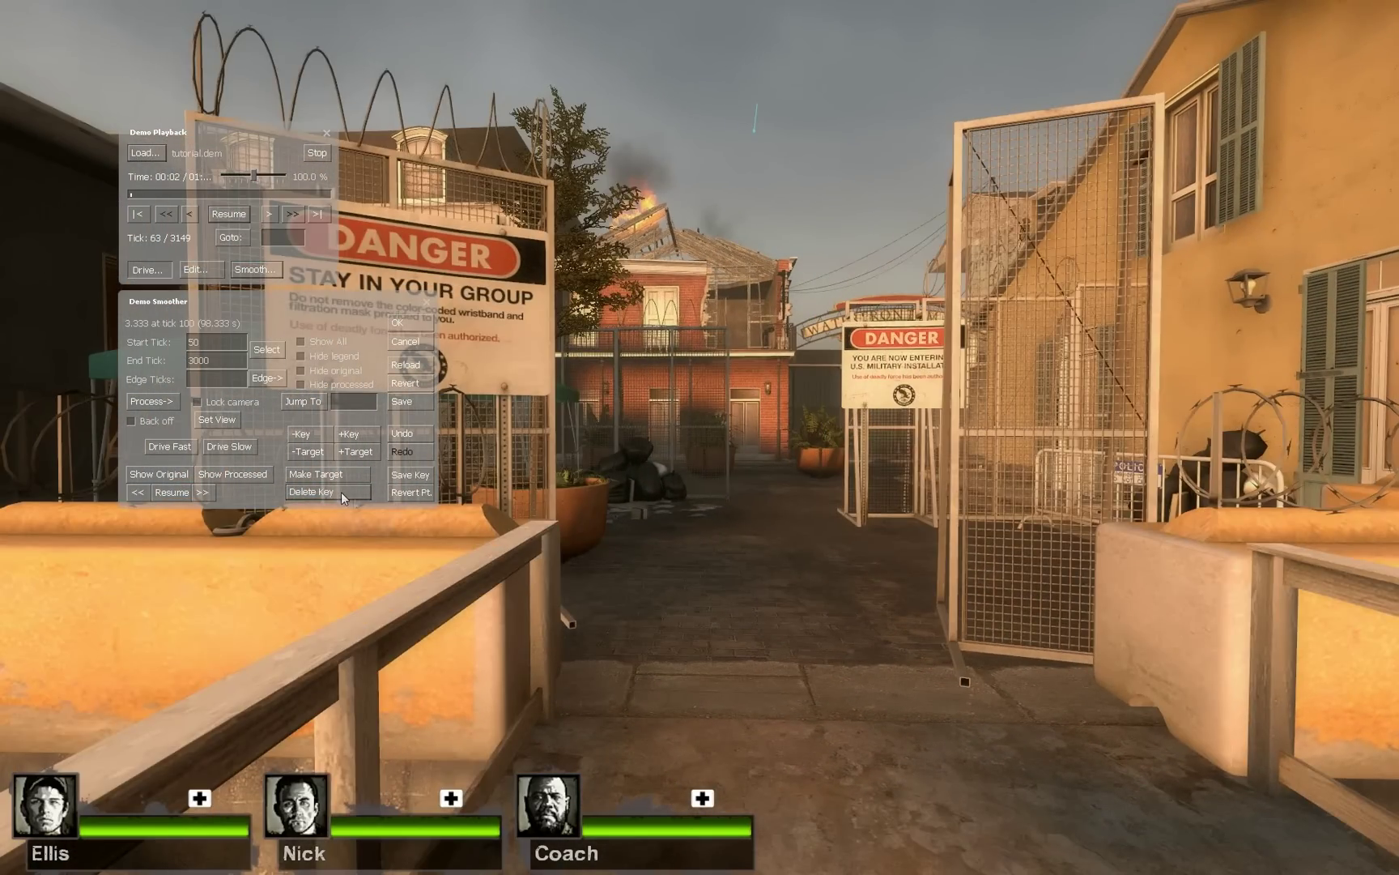